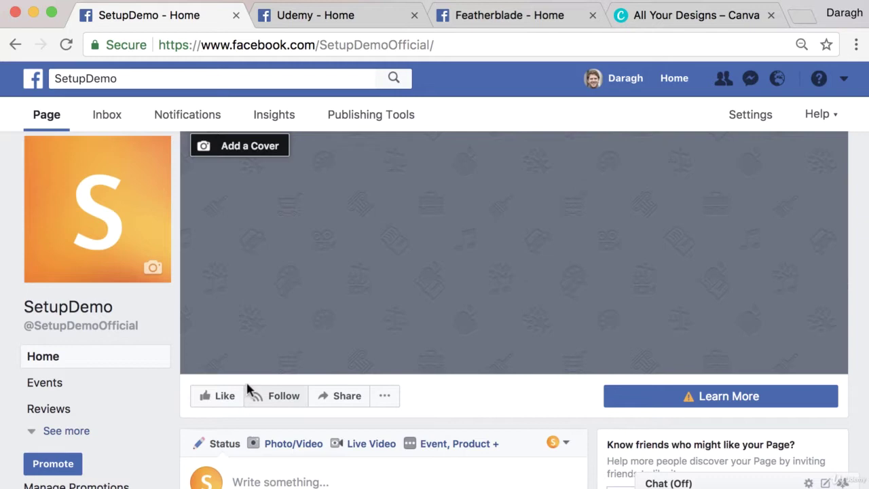
Step: Dismiss the SetupDemo cover options and view the Udemy page's photo cover for reference
click(229, 154)
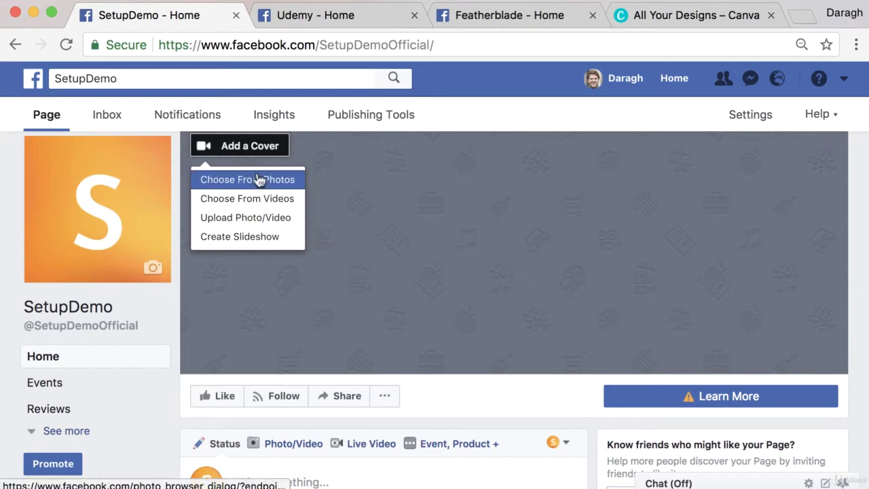
click(335, 223)
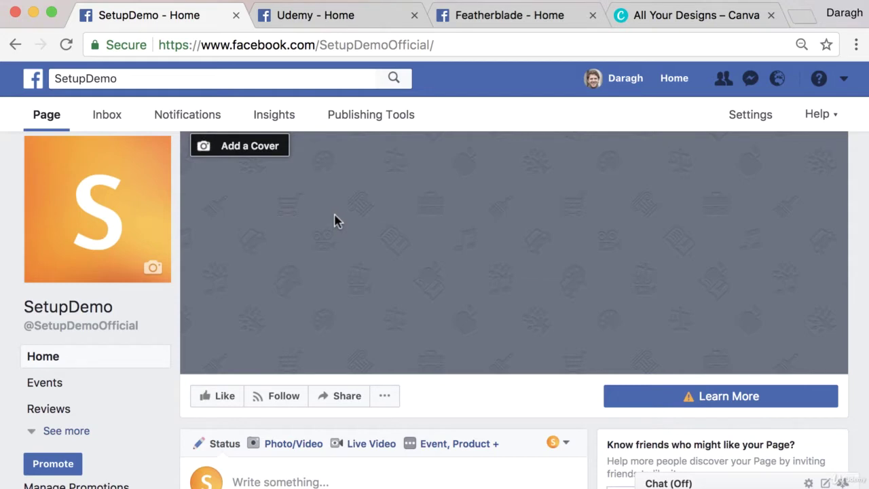
click(355, 25)
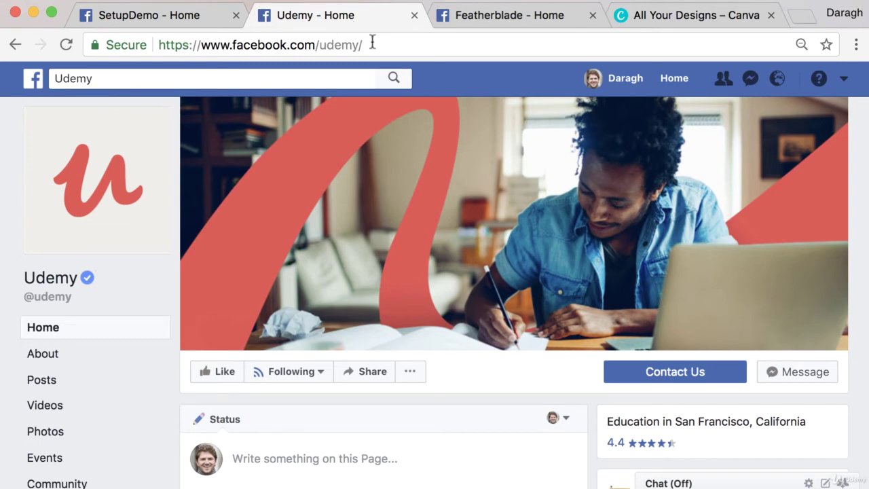
scroll(209, 146, up, 2)
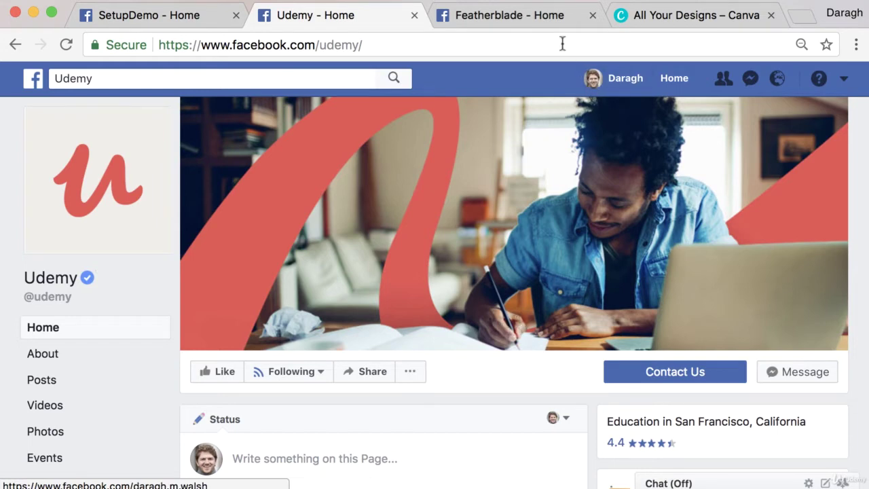
Step: Look over the Featherblade page's storefront cover by scrolling through it
click(527, 21)
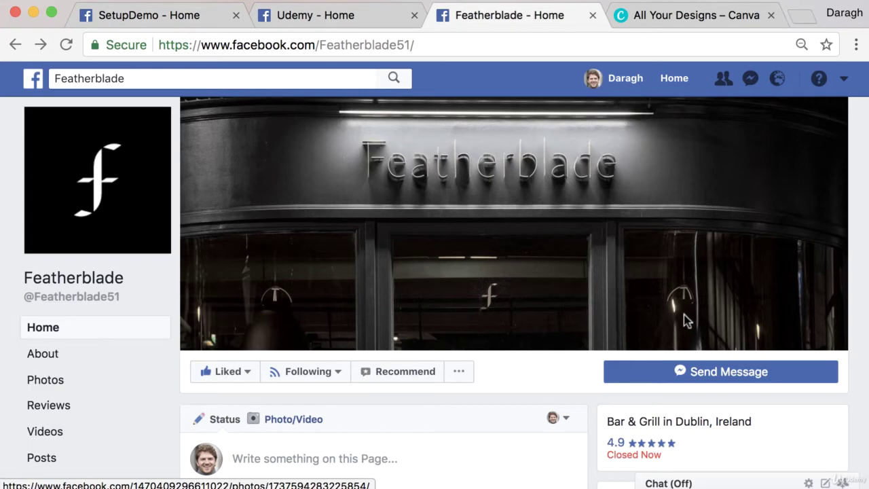
scroll(683, 313, down, 2)
scroll(683, 314, down, 1)
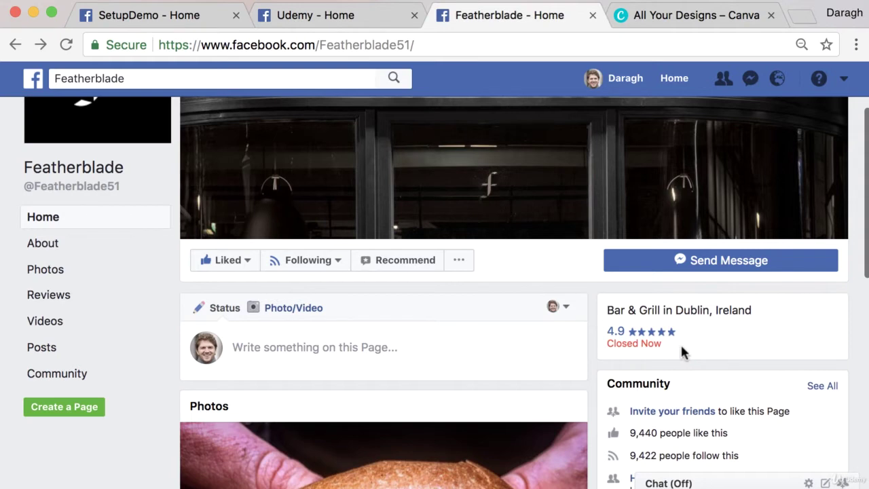
scroll(680, 343, up, 3)
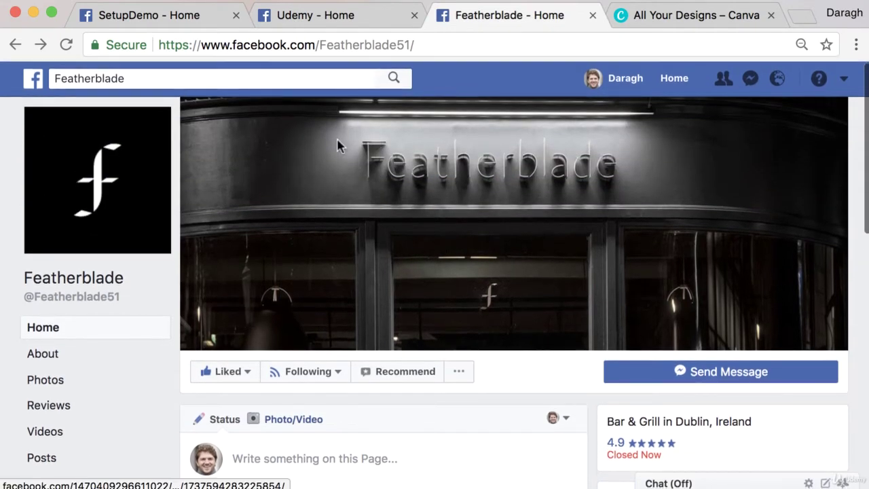
scroll(515, 320, down, 1)
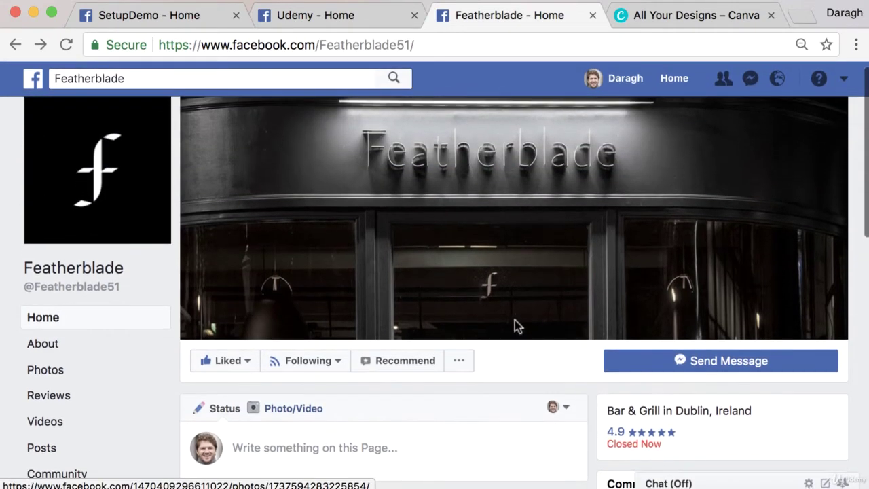
scroll(514, 325, up, 1)
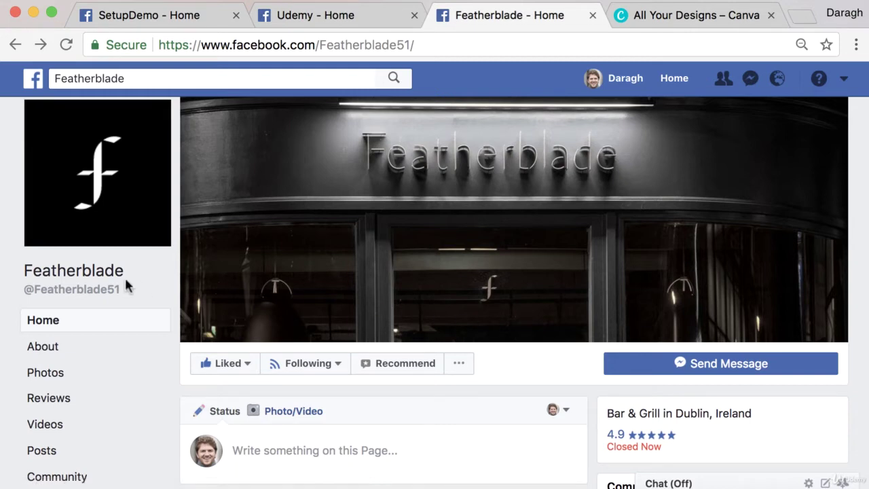
scroll(436, 252, down, 1)
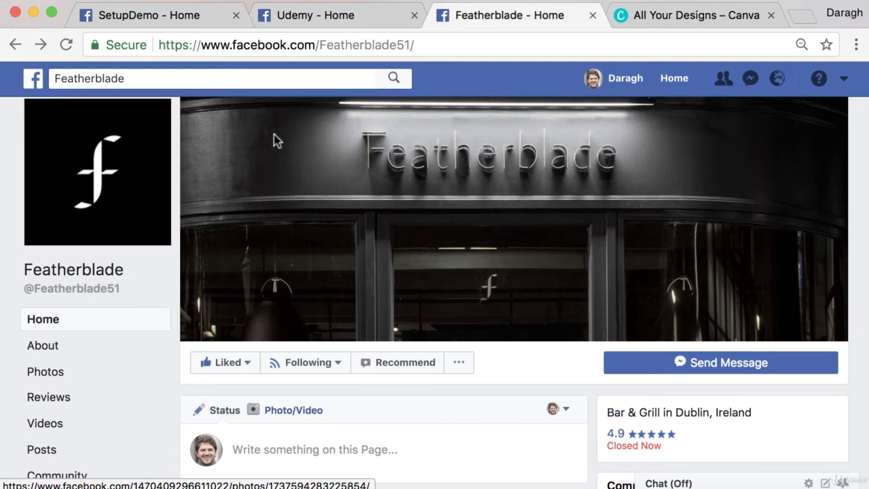
Step: Clear the text from the Facebook search box
click(207, 77)
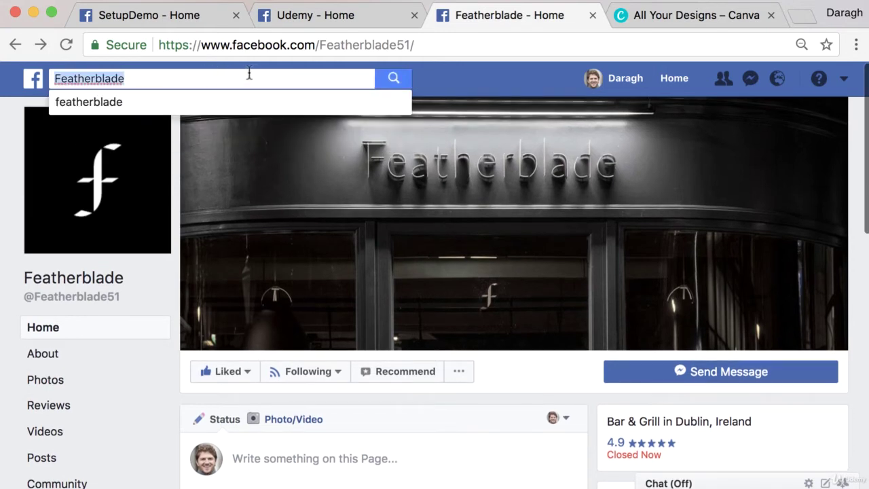
key(BackSpace)
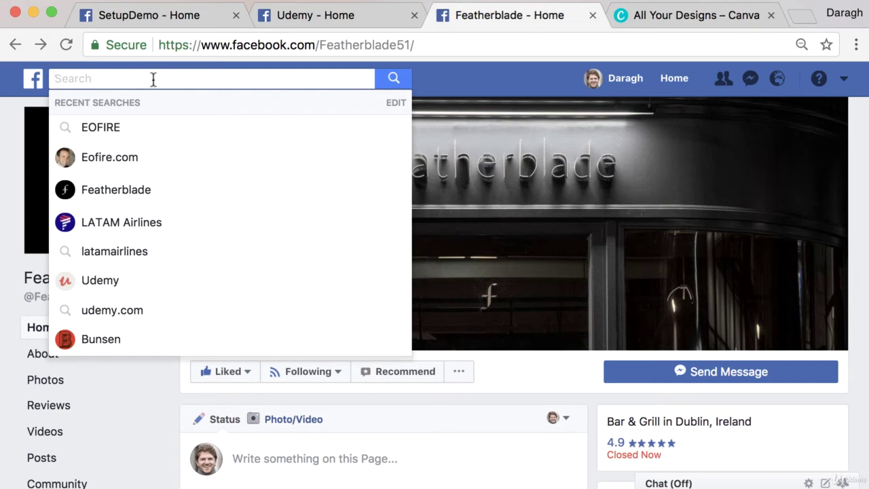
click(452, 79)
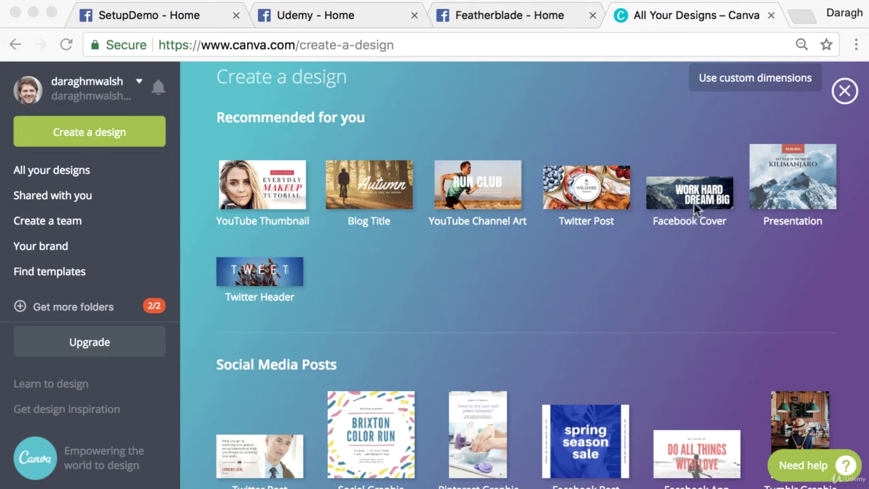
Step: Check the 851 × 315 px size of the recommended Facebook Cover template
mouse_move(695, 228)
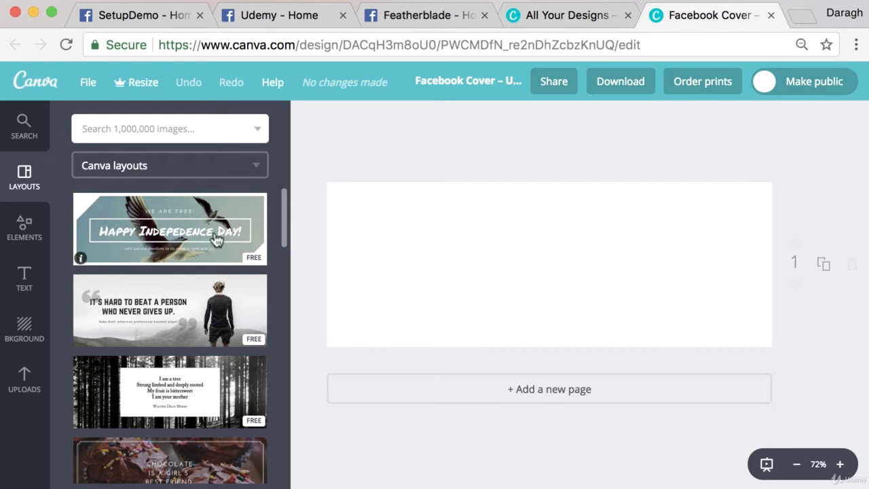
Step: Apply the dark Launch Party layout from the Layouts panel to the blank cover
mouse_move(216, 239)
mouse_down()
mouse_move(547, 287)
mouse_move(213, 241)
mouse_up()
scroll(249, 314, down, 4)
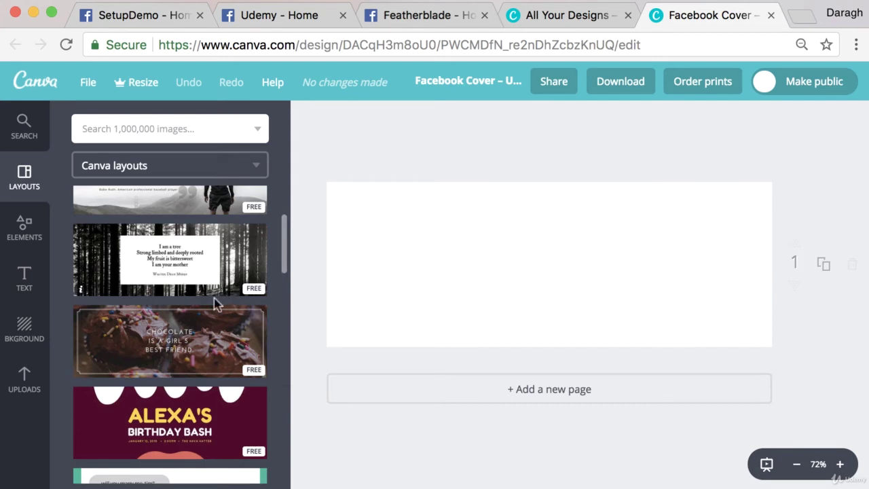
scroll(245, 337, down, 5)
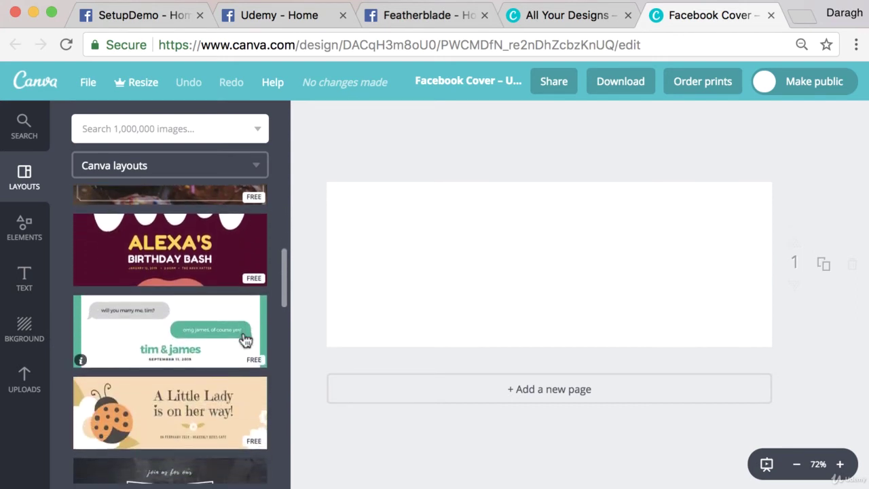
scroll(246, 340, down, 5)
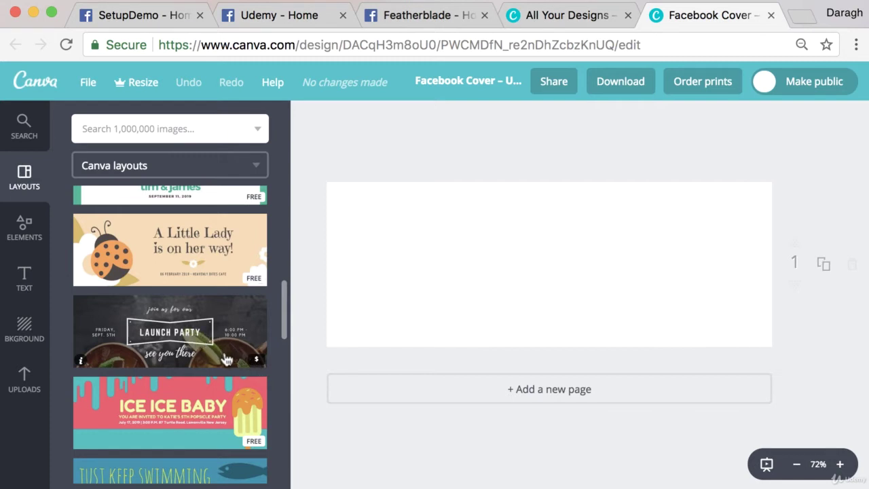
drag(226, 358, 538, 291)
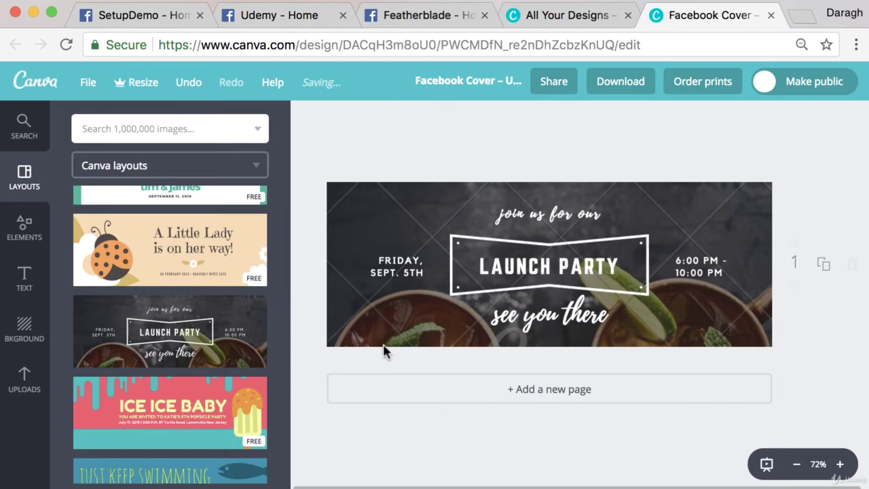
Step: Swap the dark background photo for the uploaded orange image and delete the white frame
click(382, 229)
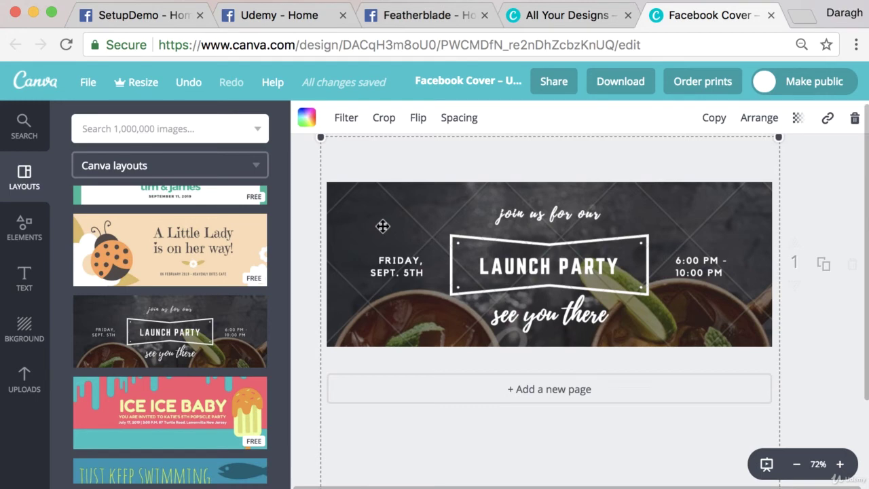
key(Delete)
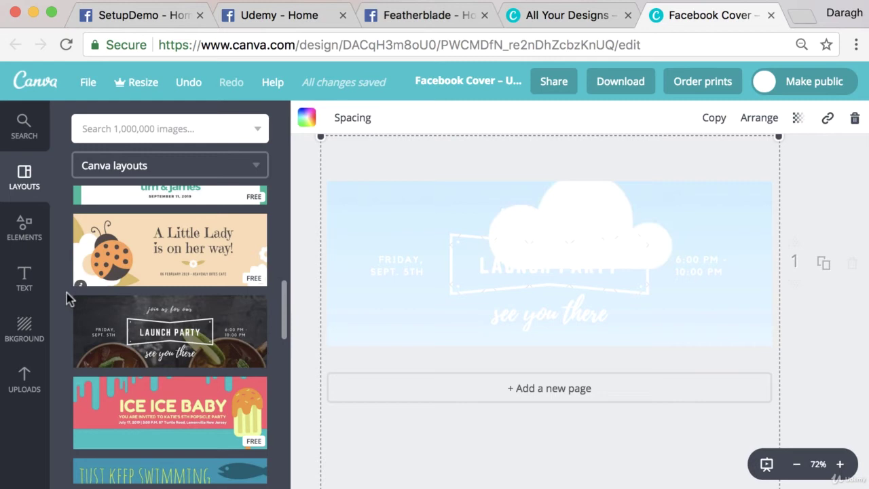
click(25, 385)
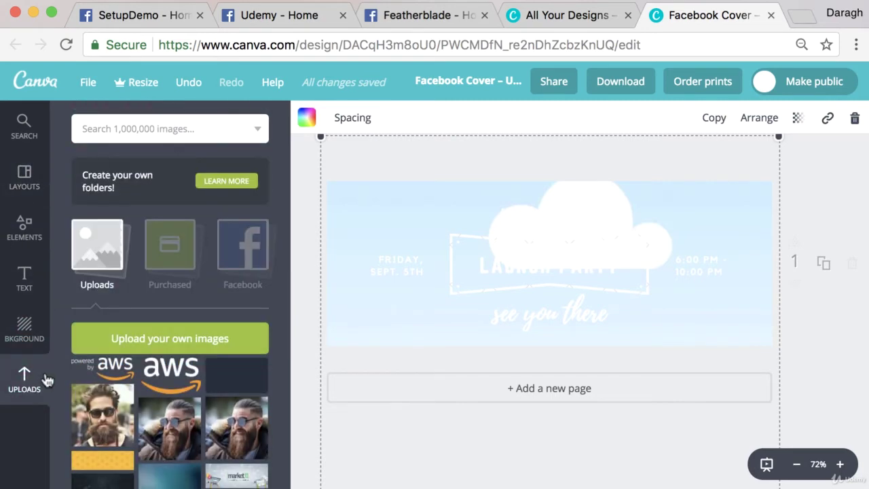
scroll(119, 387, down, 5)
drag(119, 387, 384, 205)
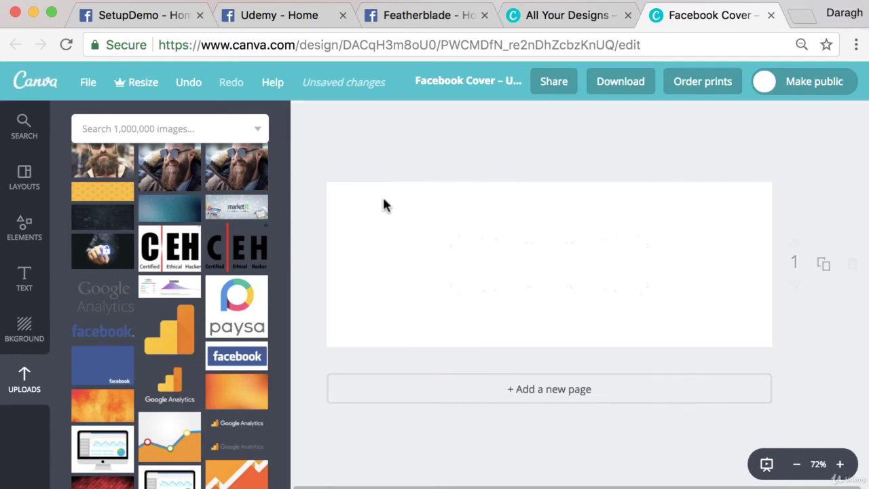
drag(250, 391, 526, 248)
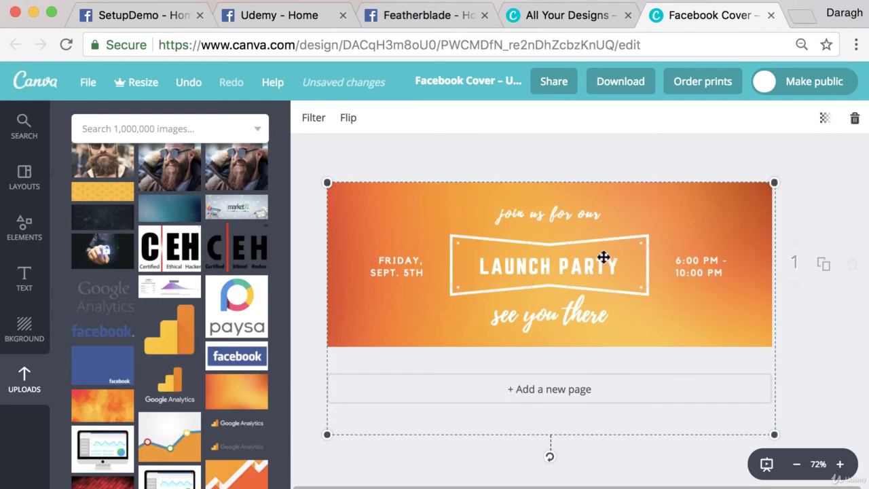
click(589, 289)
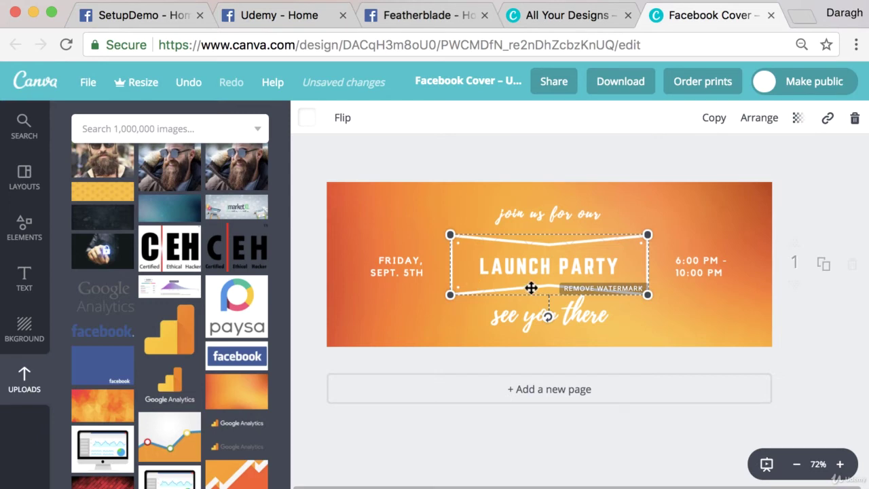
key(Delete)
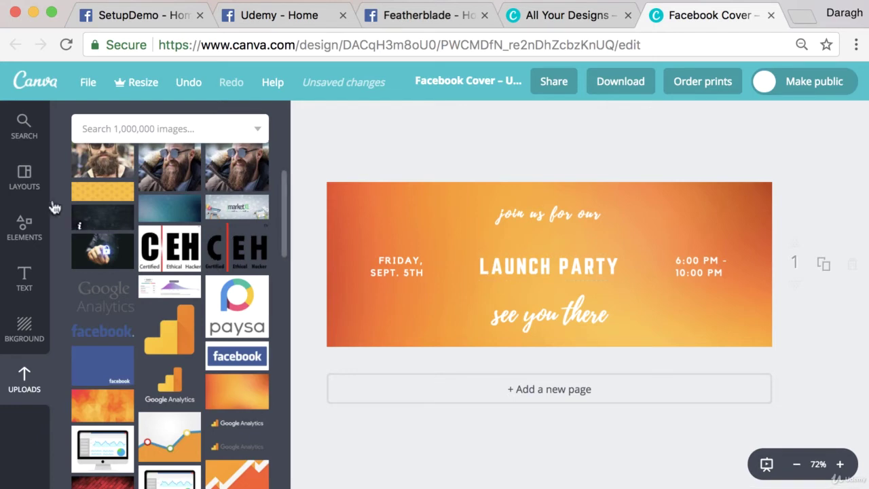
Step: Add an outlined square from Elements > Shapes, resized and centred around LAUNCH PARTY
click(30, 239)
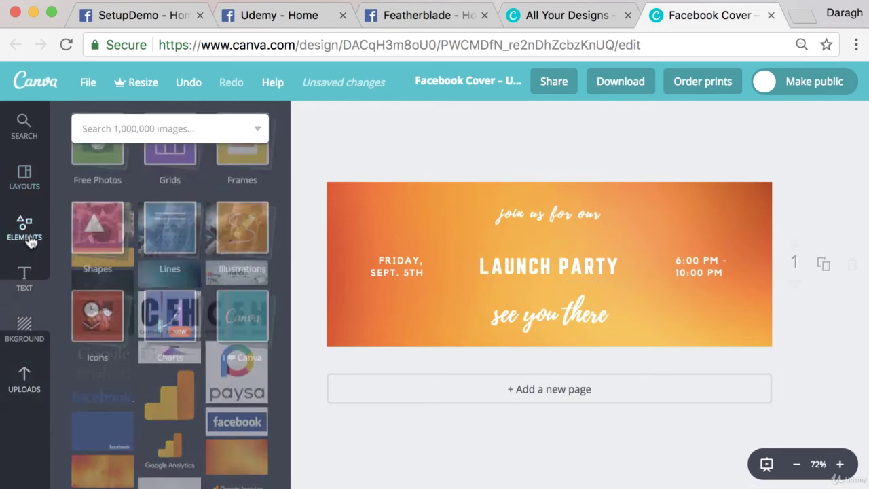
click(98, 279)
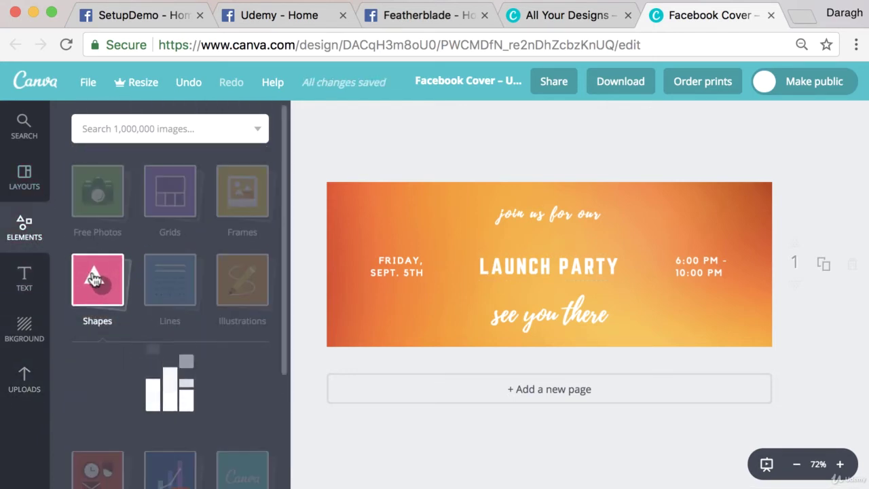
scroll(181, 319, down, 2)
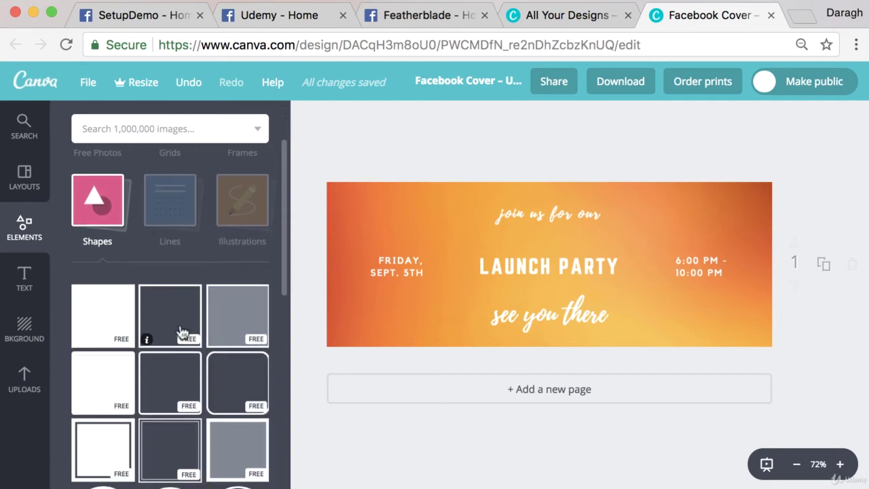
drag(177, 326, 558, 325)
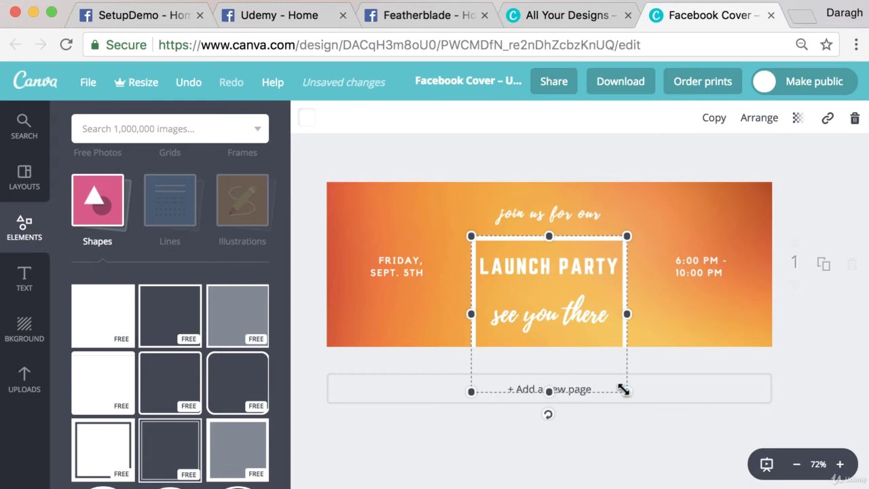
drag(624, 389, 606, 291)
drag(520, 332, 523, 286)
drag(565, 260, 632, 260)
drag(585, 240, 585, 242)
click(455, 215)
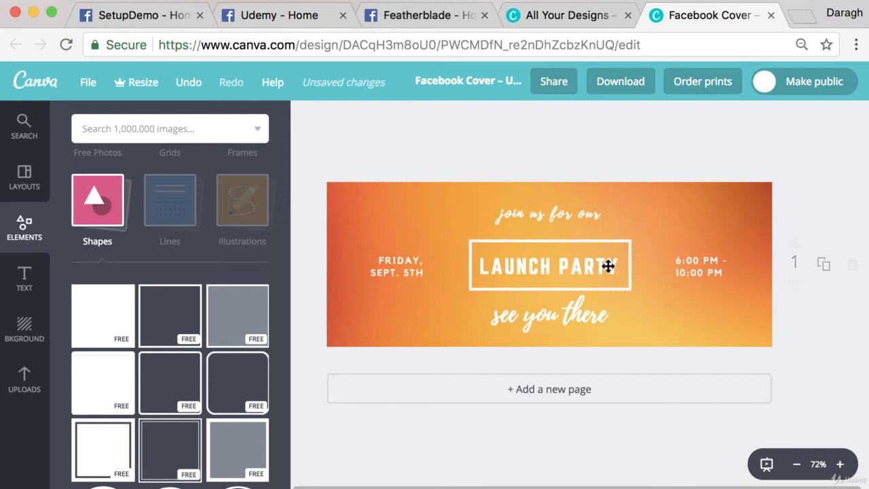
Step: Download the Launch Party cover as a PNG and save the design with File > Save
click(560, 239)
click(810, 207)
click(635, 93)
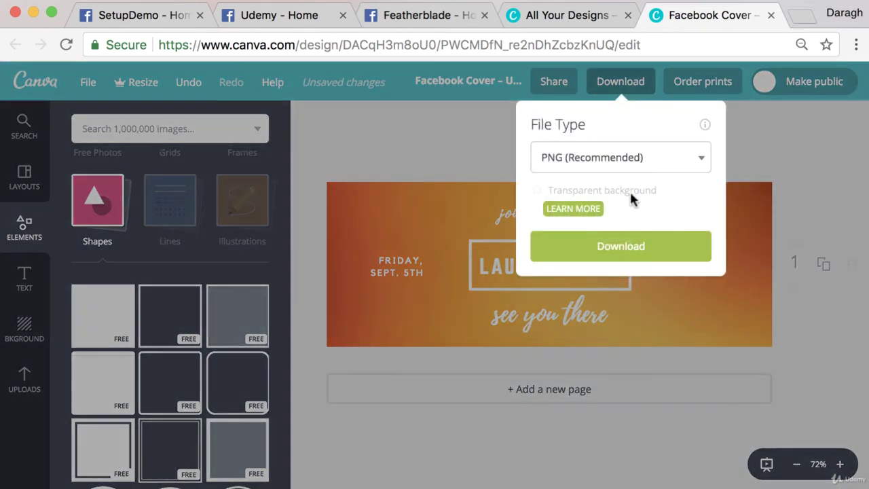
click(638, 247)
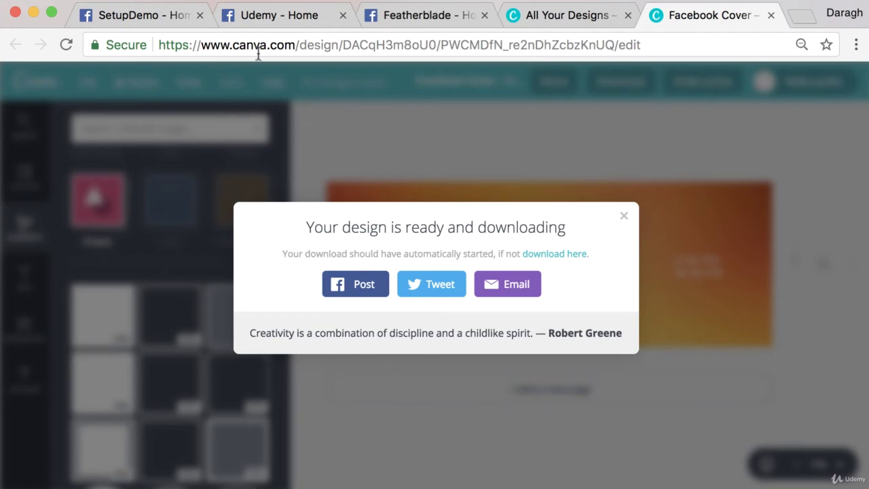
click(624, 216)
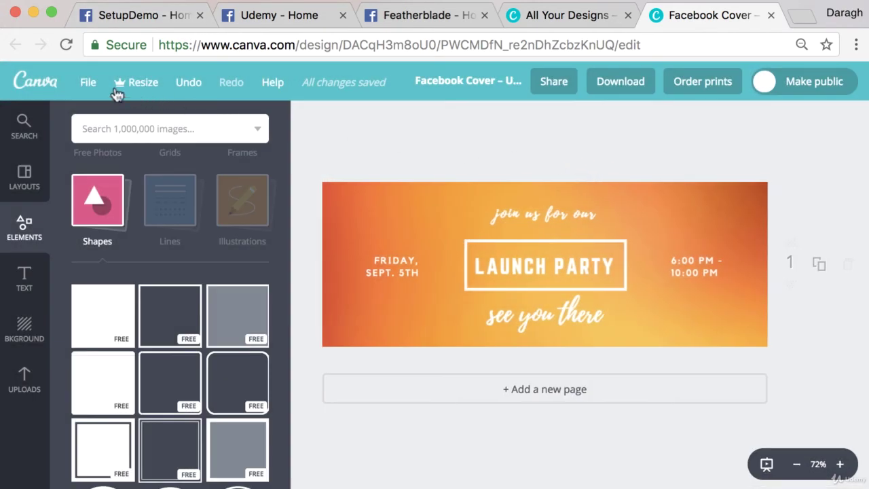
click(89, 82)
click(104, 213)
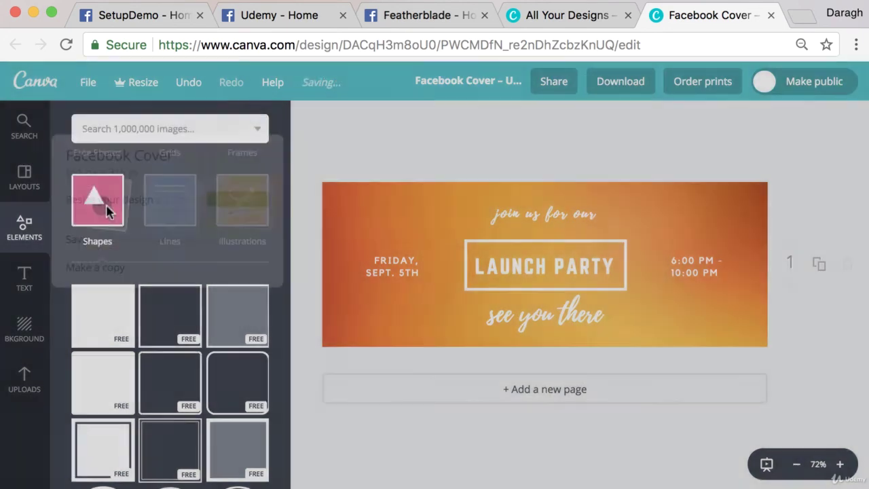
Step: Upload Untitled design (10).png as the SetupDemo page's Facebook cover photo
click(158, 16)
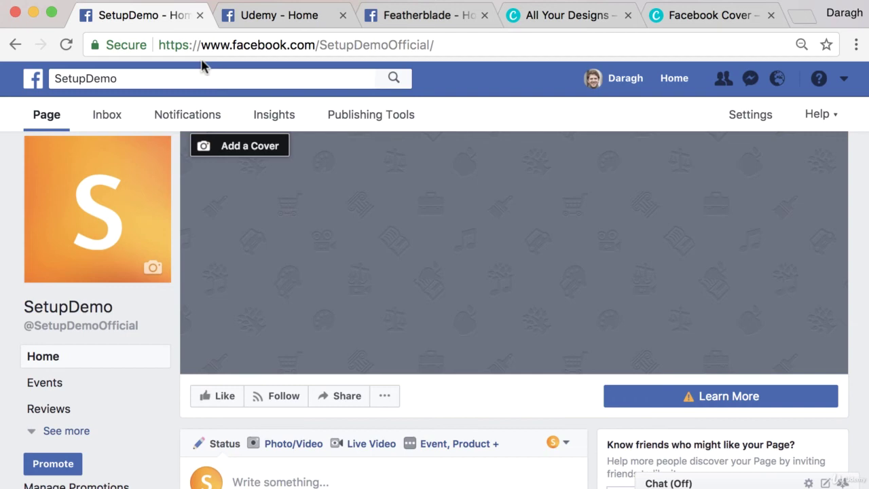
click(233, 156)
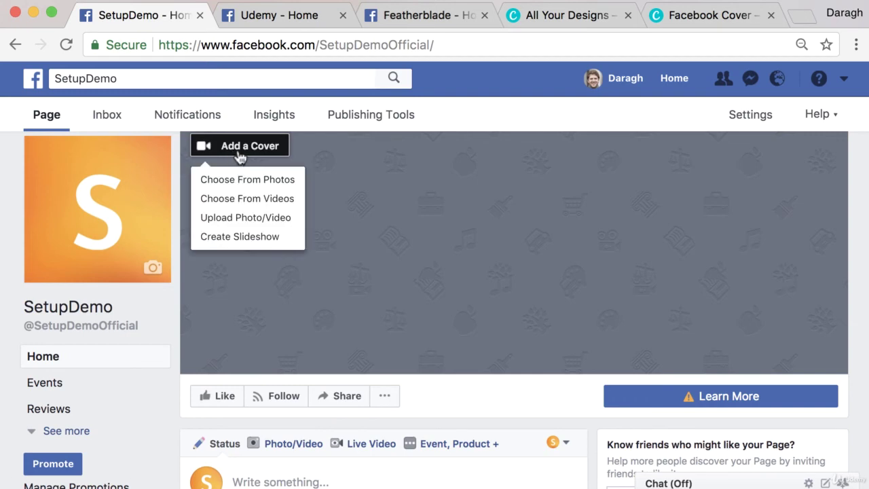
click(251, 181)
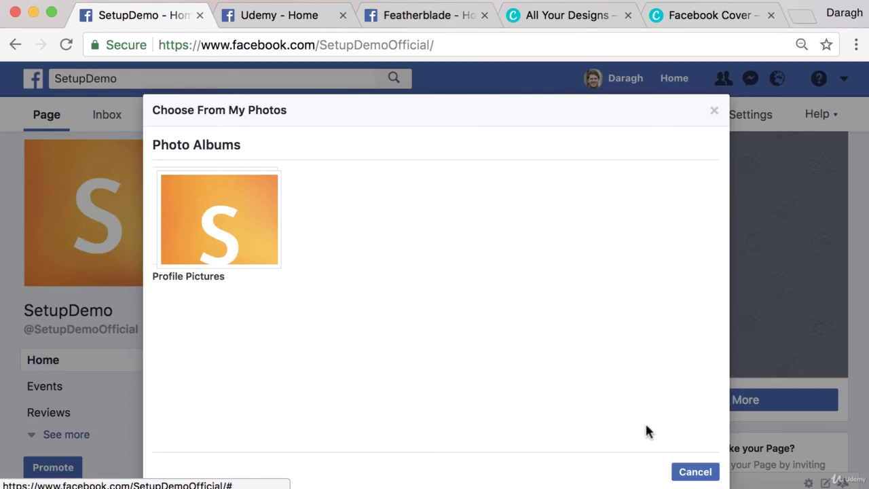
click(713, 111)
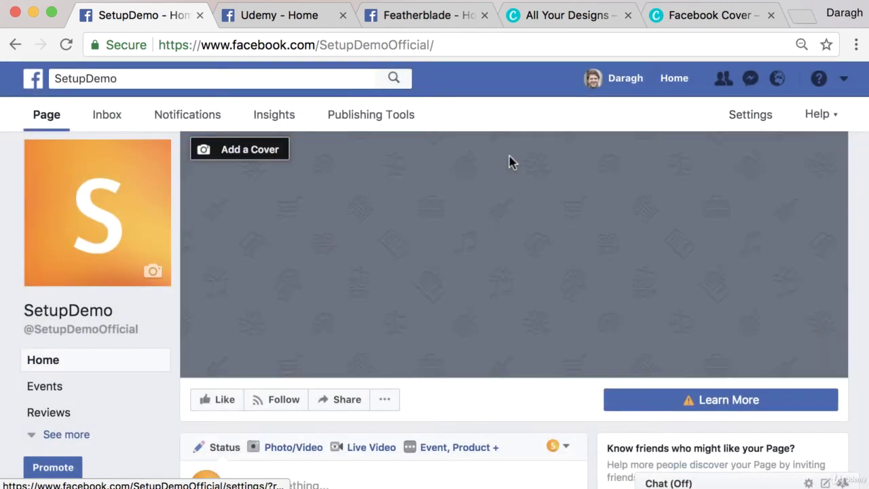
click(196, 150)
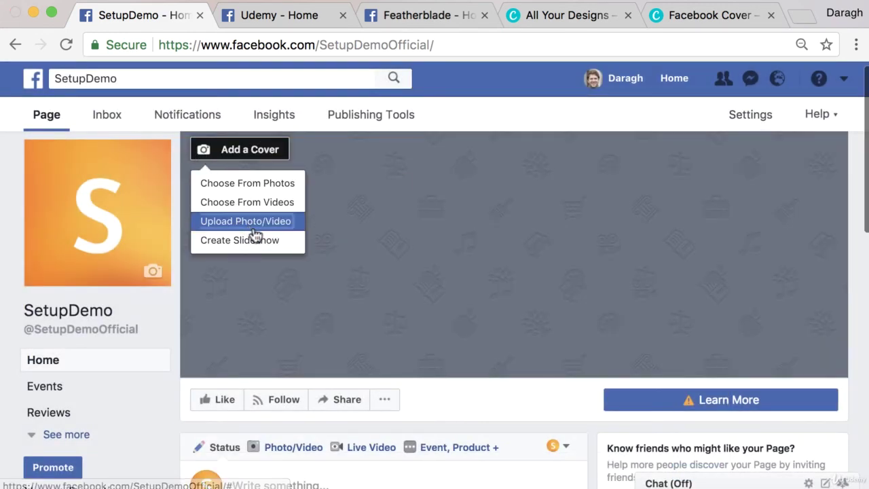
click(254, 233)
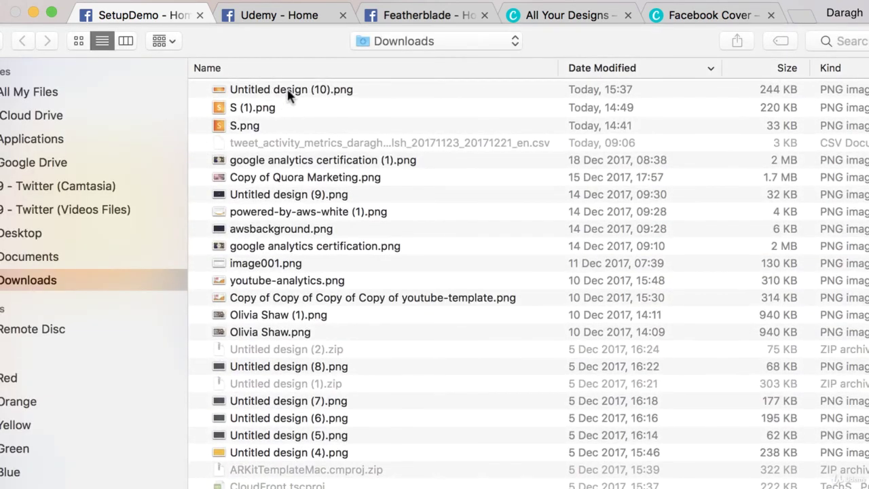
click(288, 92)
key(Return)
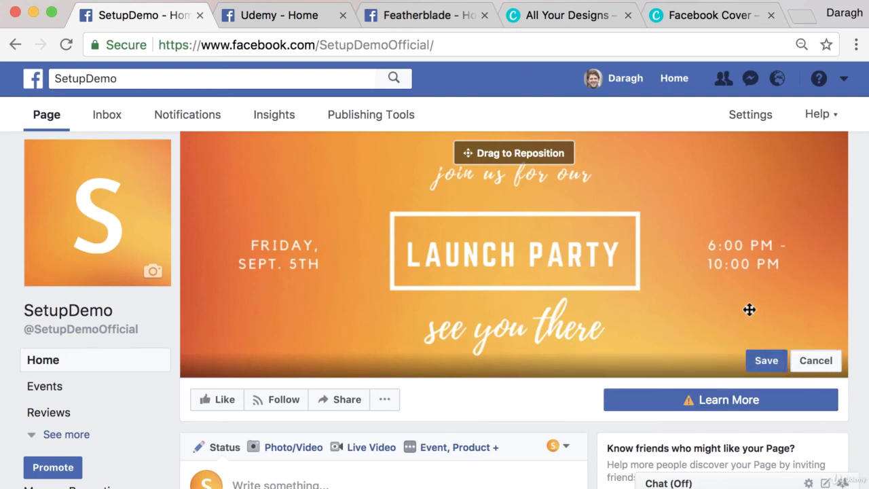
scroll(730, 329, down, 1)
scroll(730, 329, down, 3)
scroll(707, 246, up, 4)
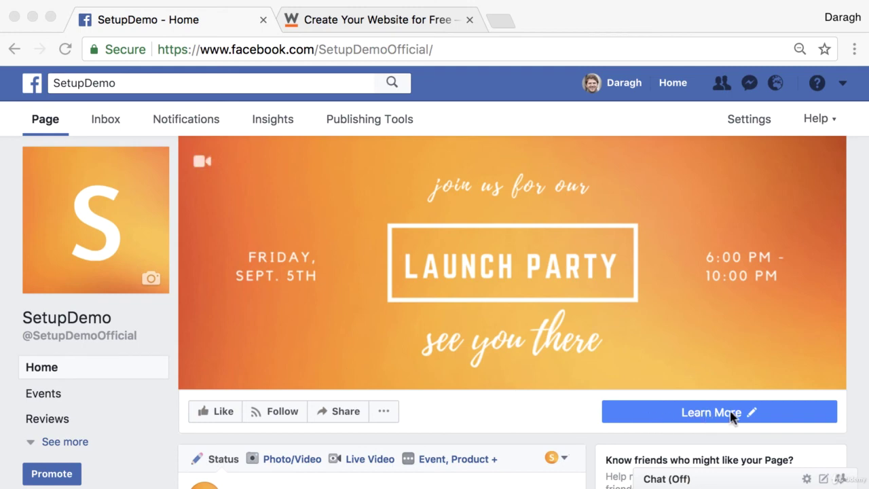
click(751, 414)
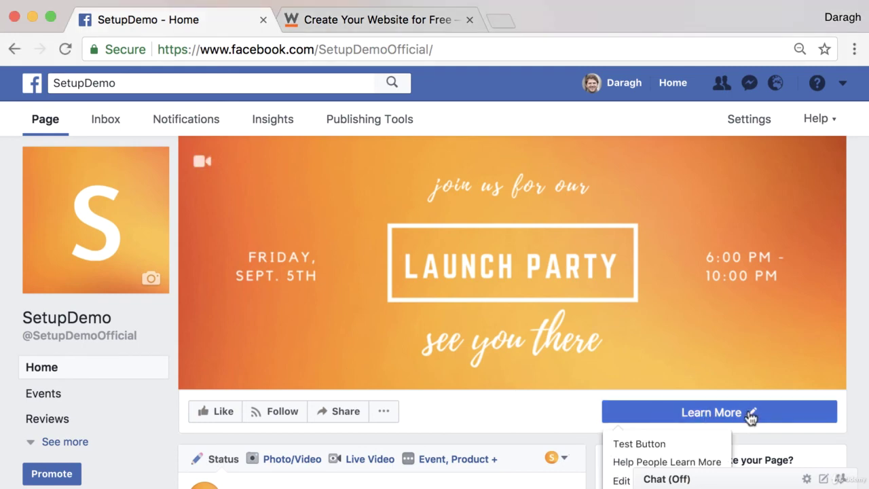
click(752, 414)
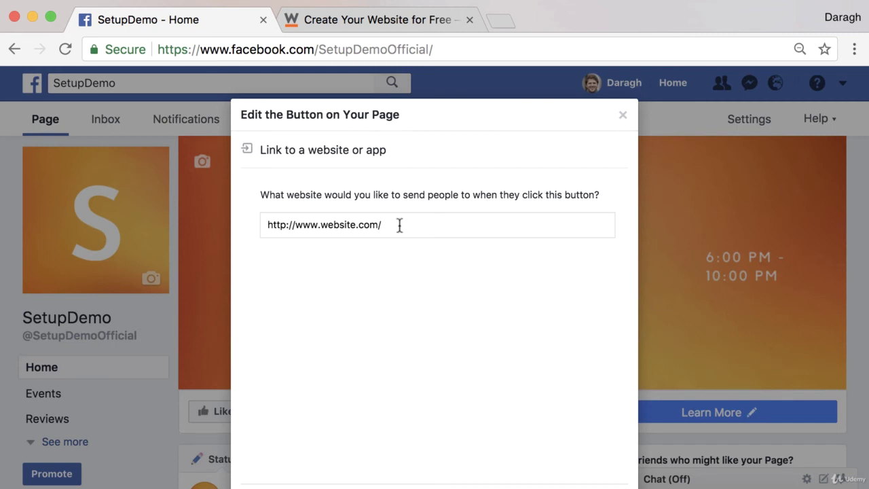
drag(400, 224, 267, 226)
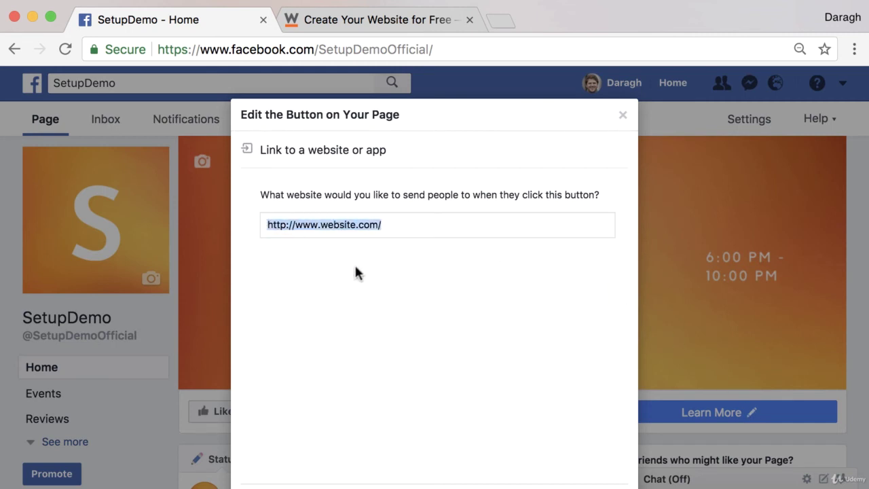
scroll(429, 299, down, 2)
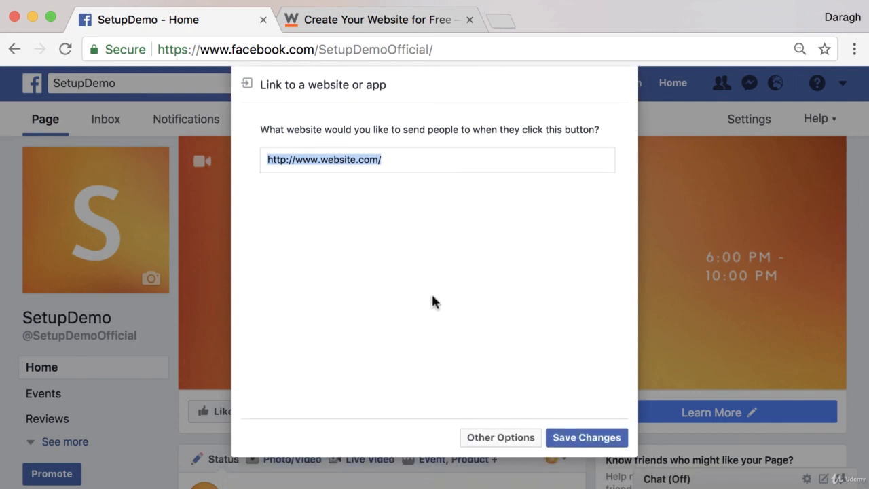
click(588, 438)
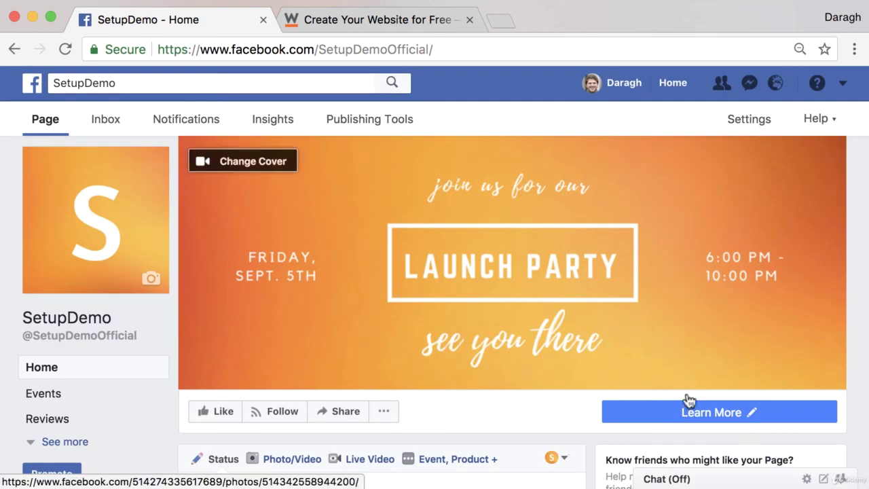
mouse_move(698, 418)
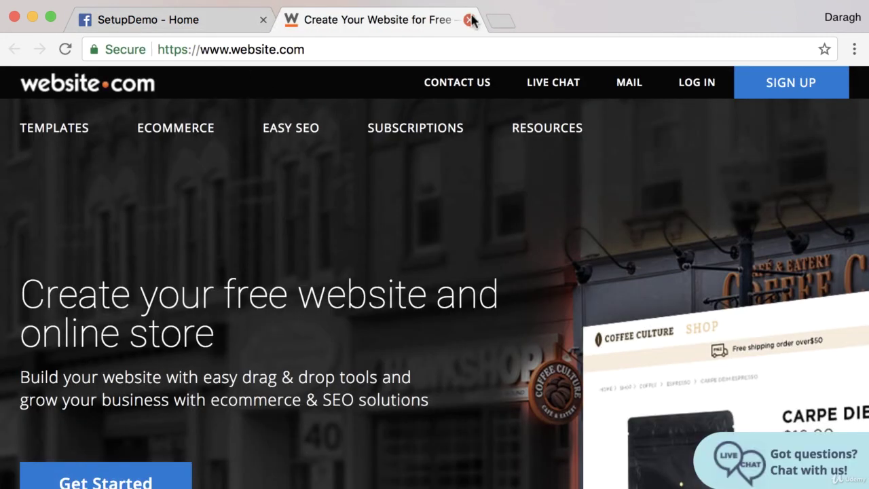
Step: Close the website.com tab to return to the SetupDemo Facebook page
click(470, 20)
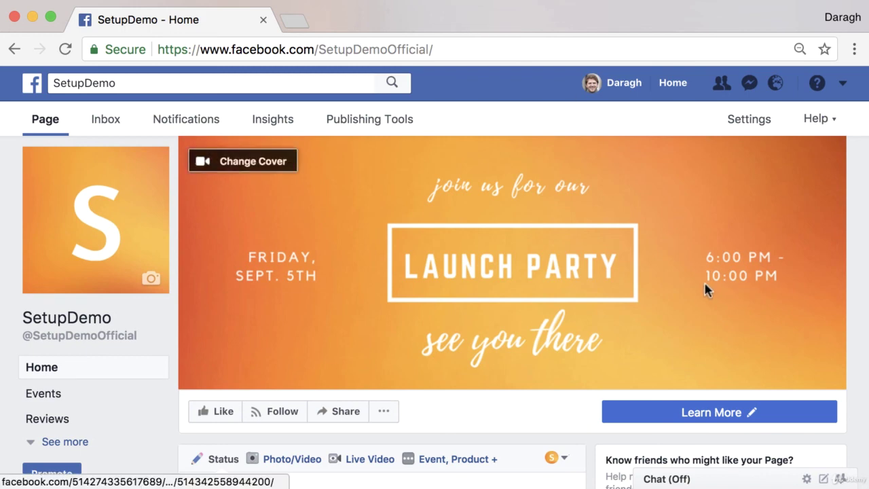